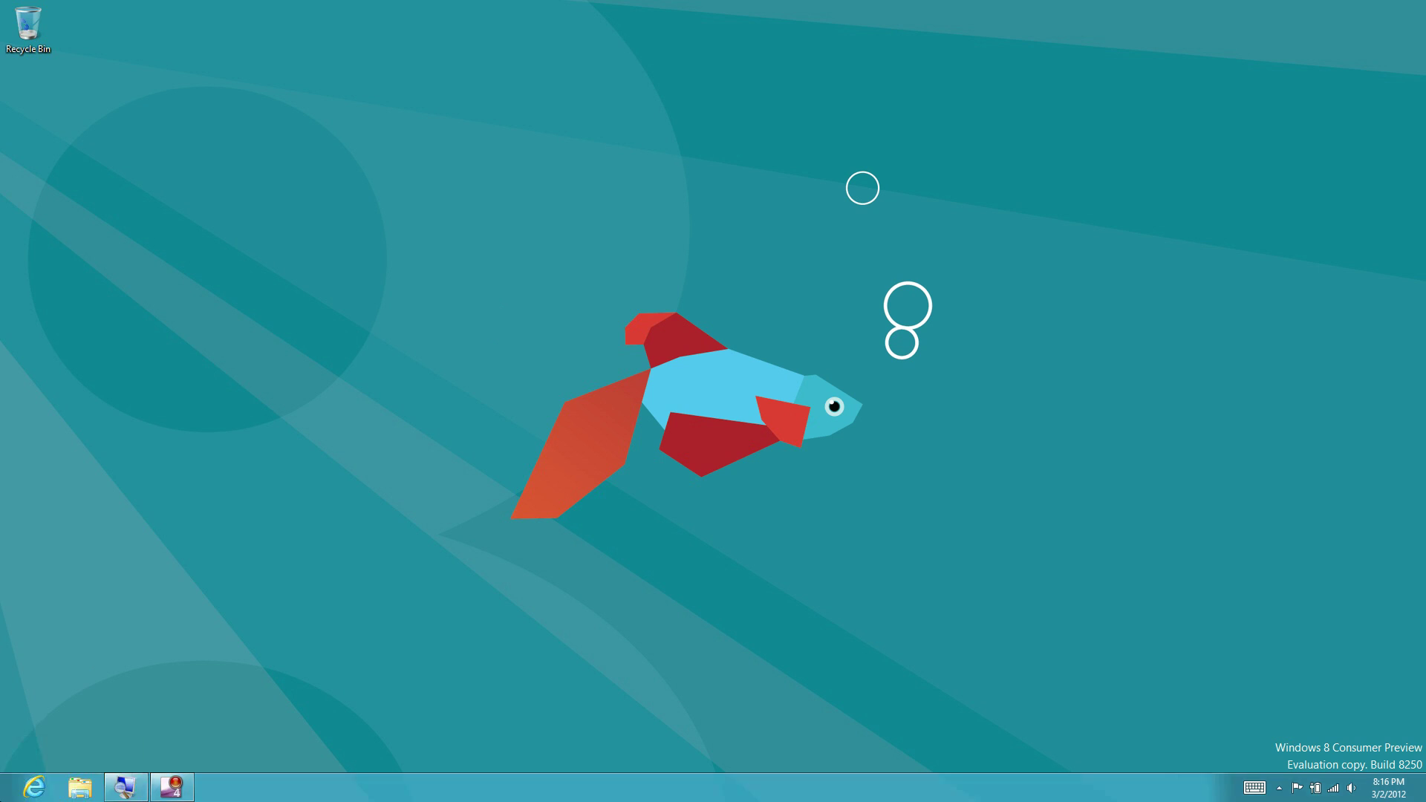
# - Bring up the Start screen from the bottom-left corner thumbnail
pyautogui.click(12, 791)
pyautogui.scroll(-5, 265, 494)
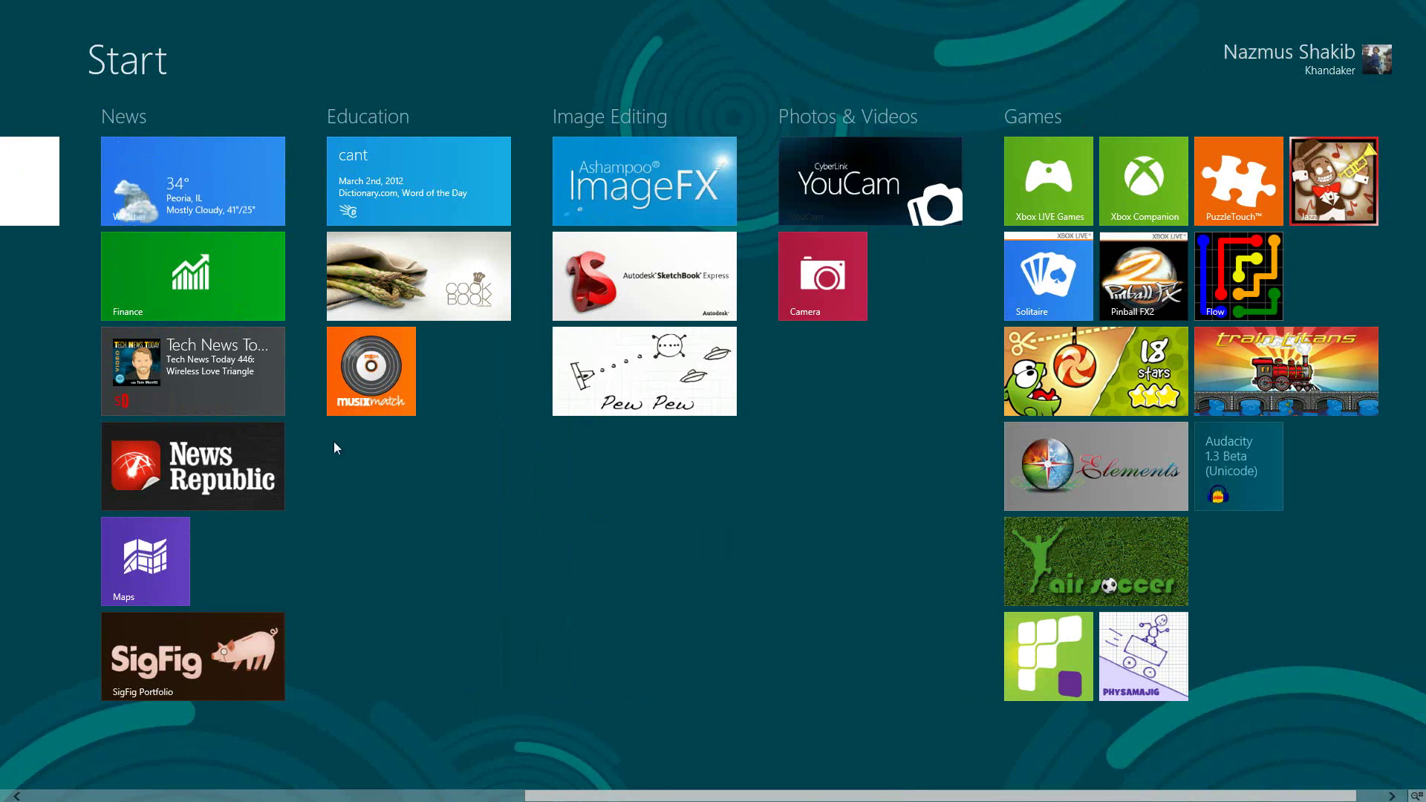
pyautogui.scroll(5, 427, 408)
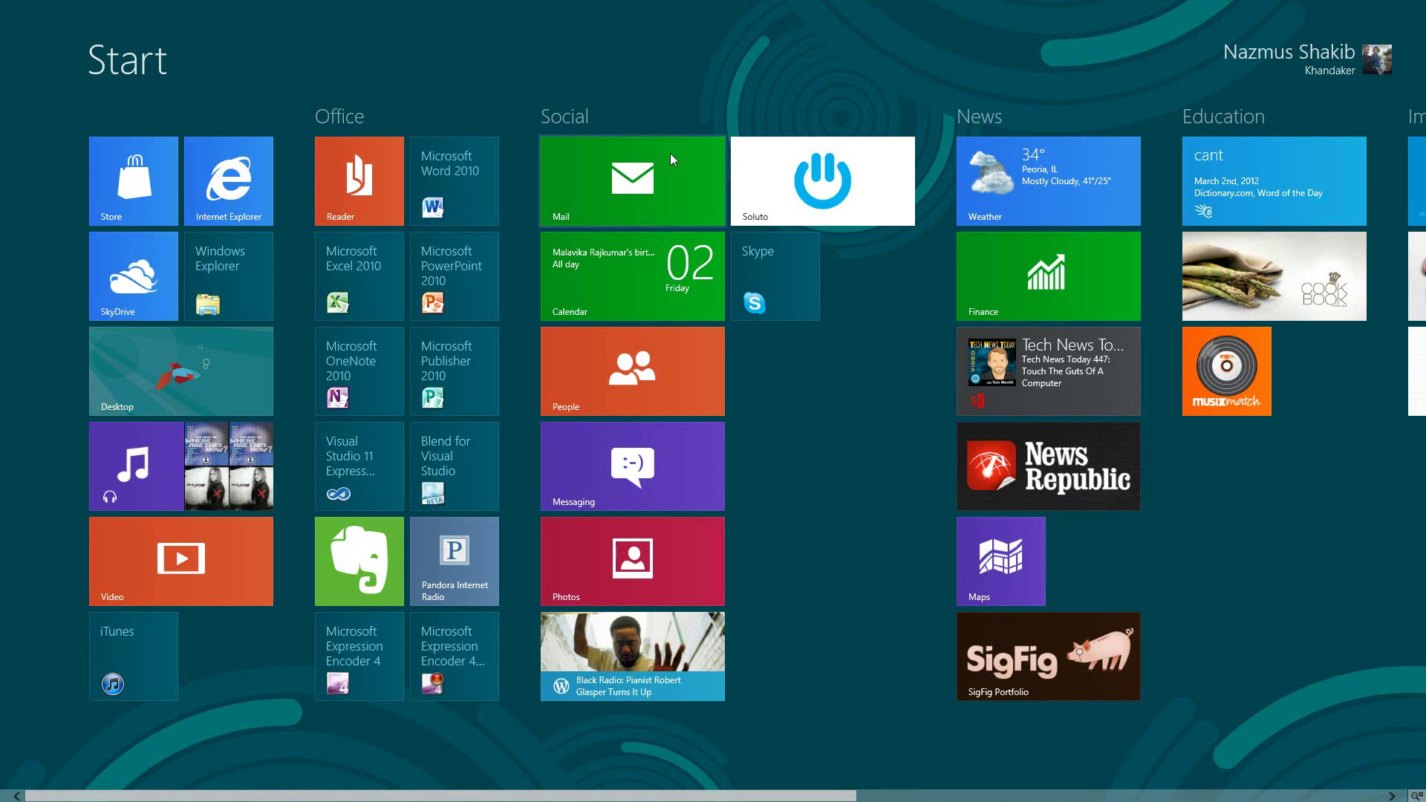
pyautogui.scroll(-5, 670, 152)
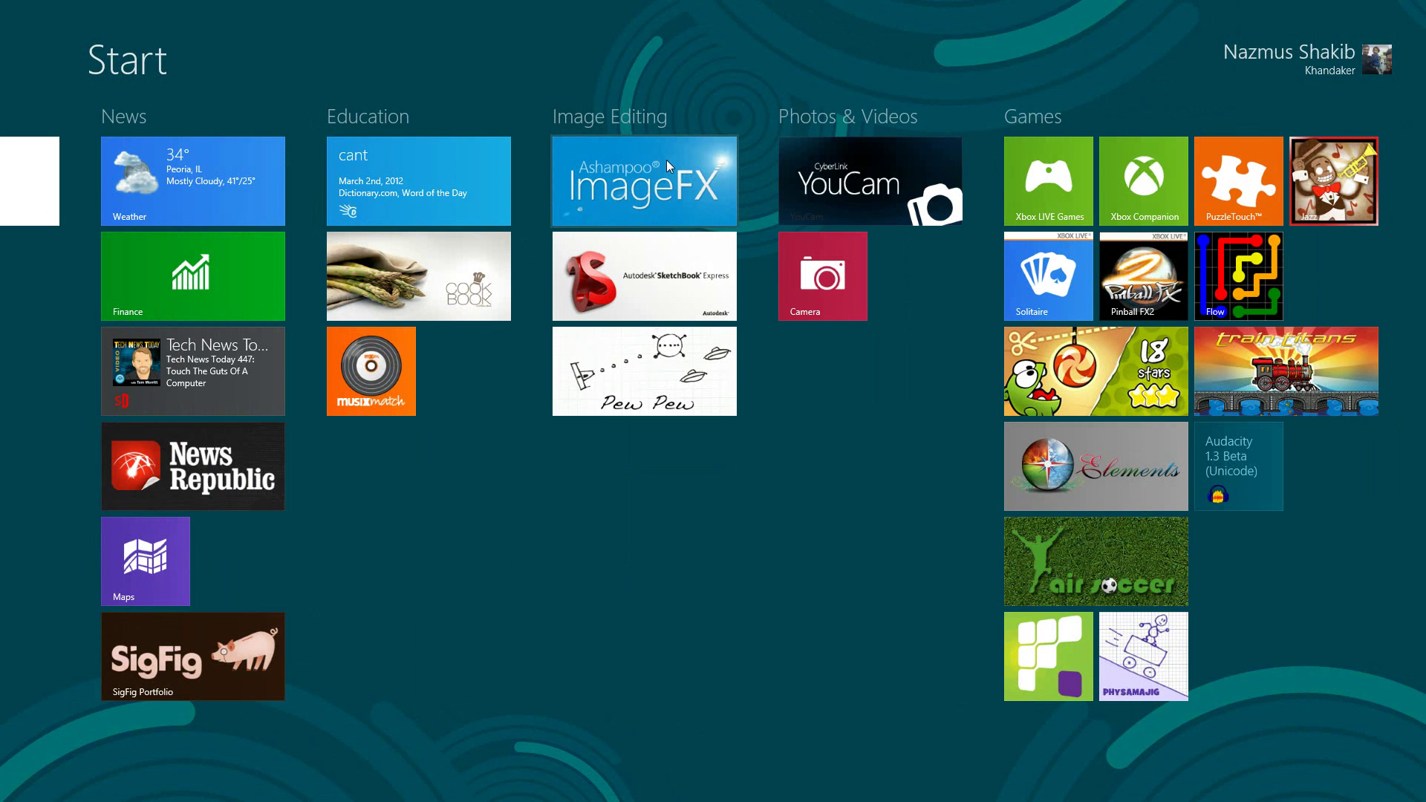
pyautogui.scroll(5, 666, 160)
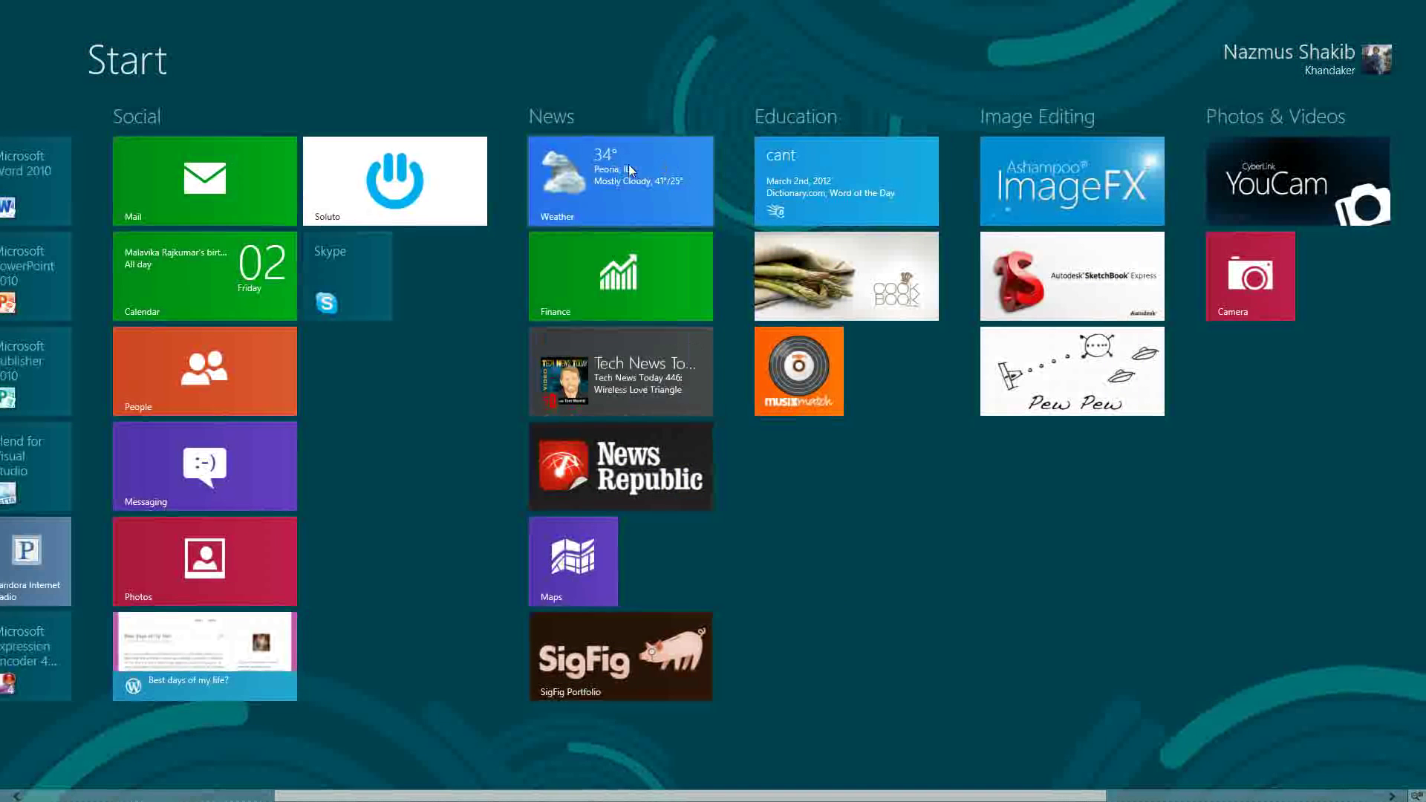
# - View the Peoria forecast in Bing Weather, reveal its app bar, then return to Start
pyautogui.click(637, 175)
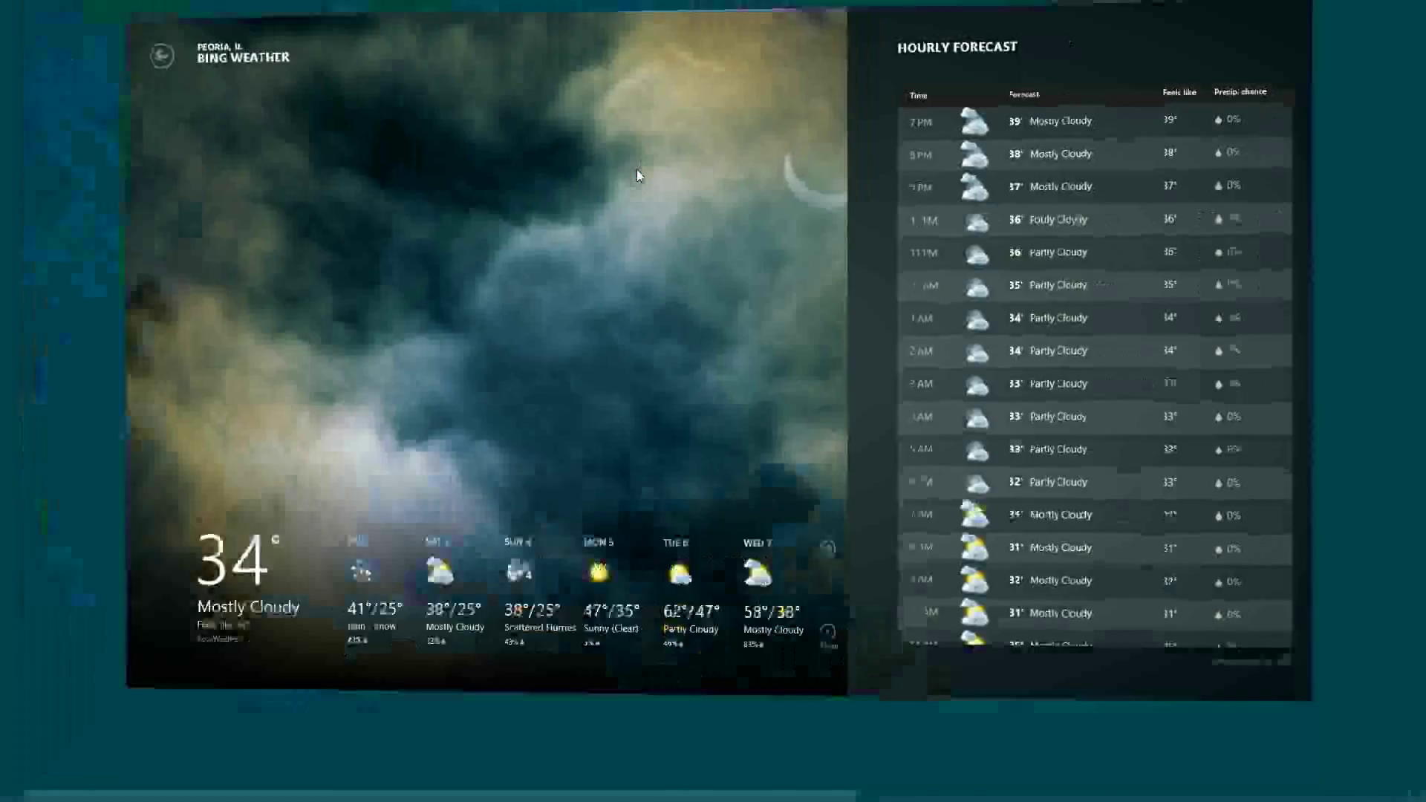
pyautogui.scroll(-5, 635, 170)
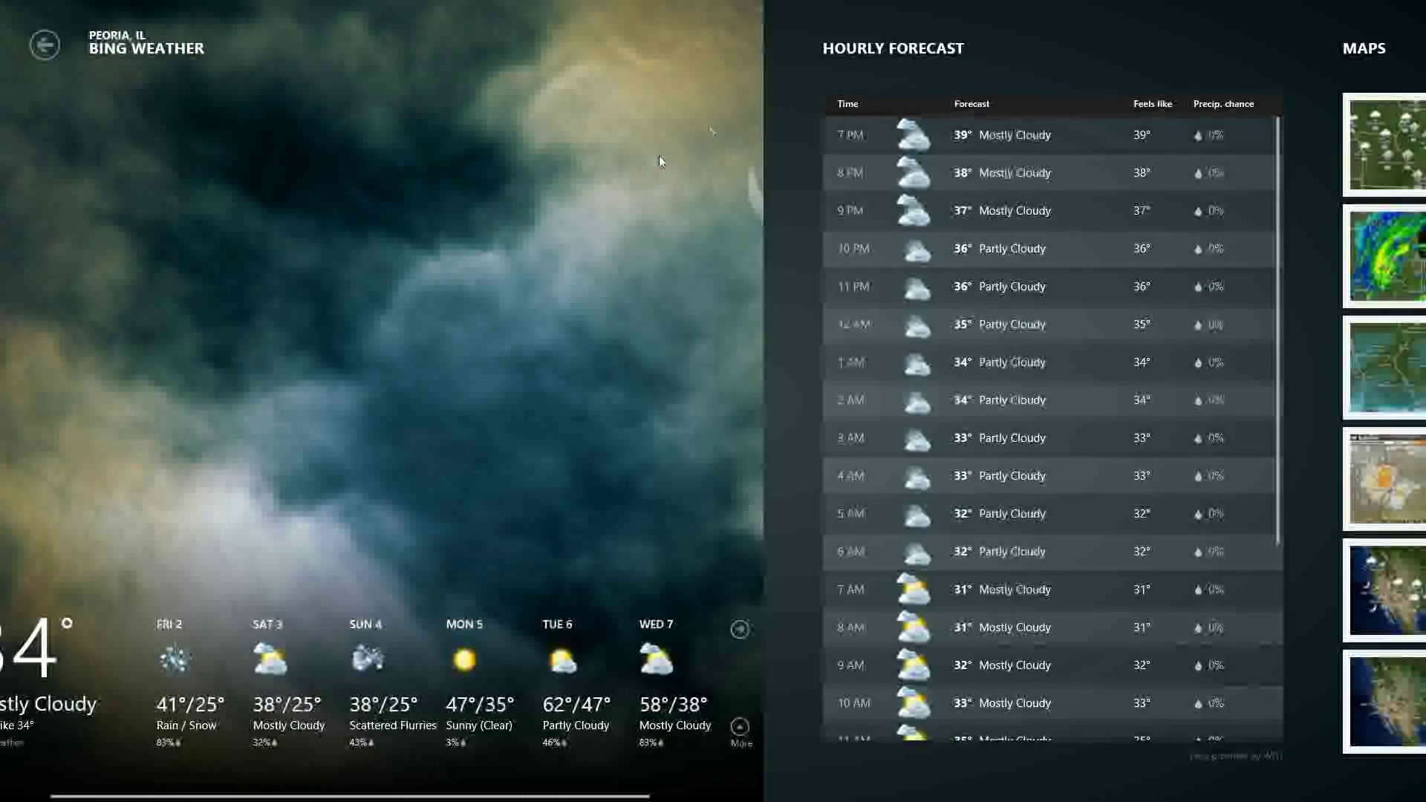
pyautogui.scroll(-3, 848, 35)
pyautogui.scroll(-3, 848, 40)
pyautogui.scroll(-2, 847, 40)
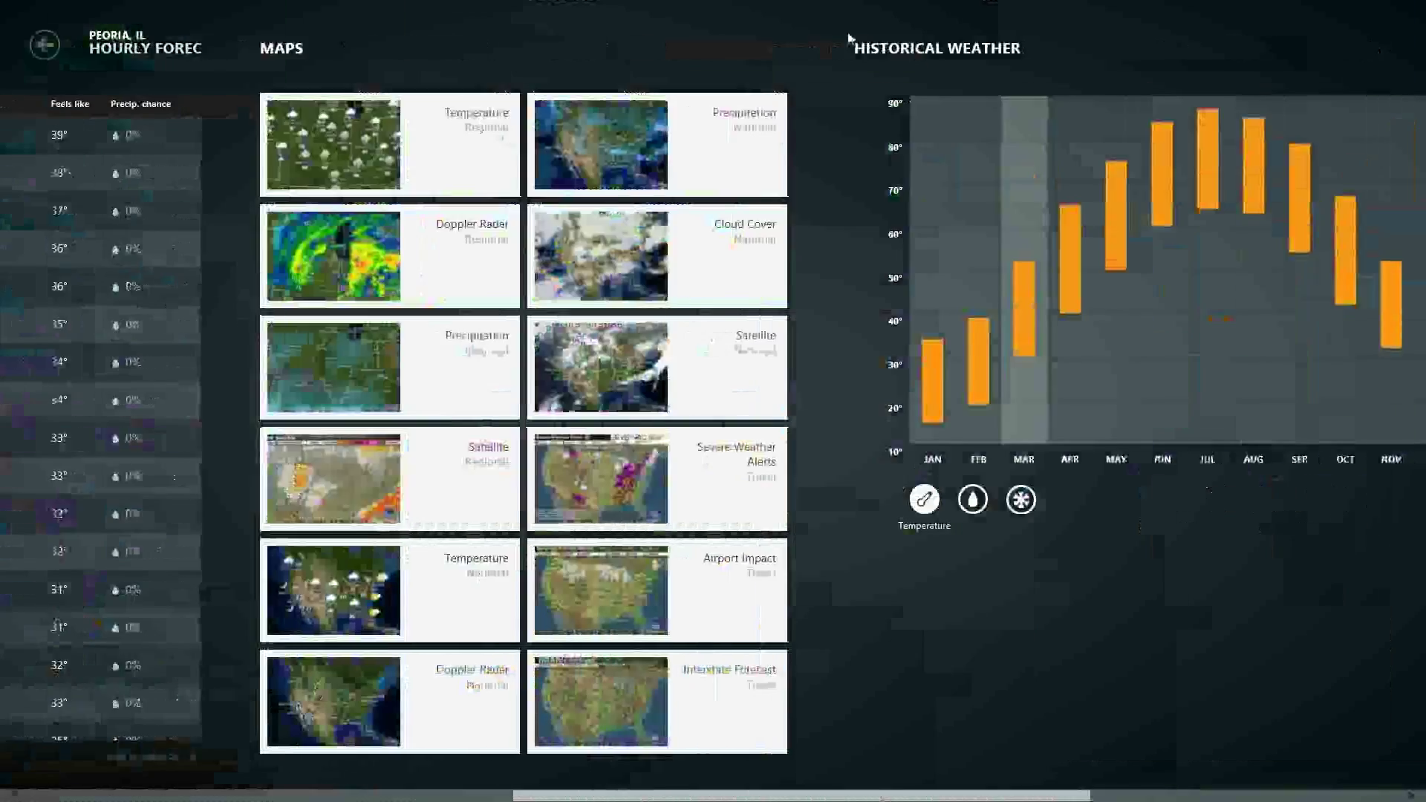
pyautogui.scroll(5, 847, 39)
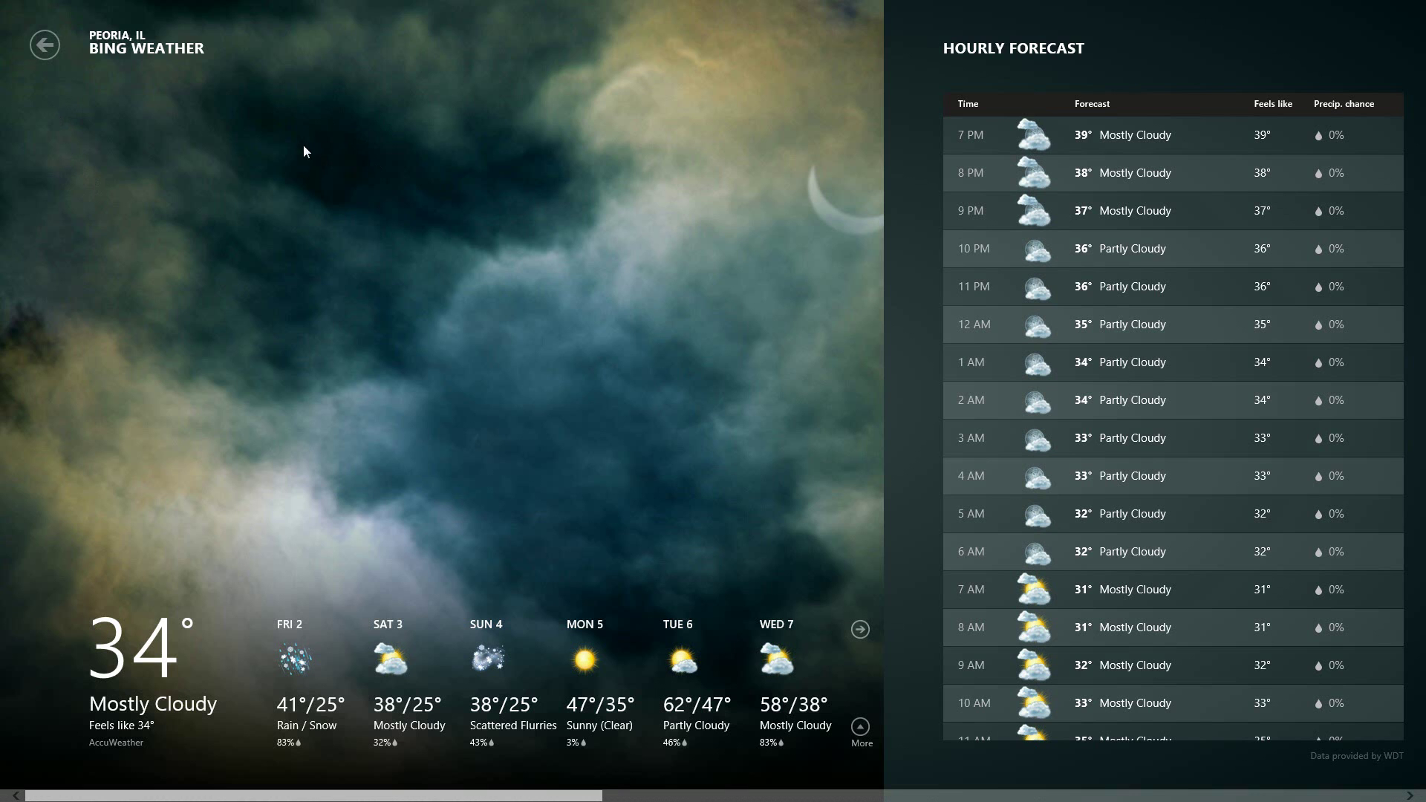
pyautogui.rightClick(325, 129)
pyautogui.click(9, 793)
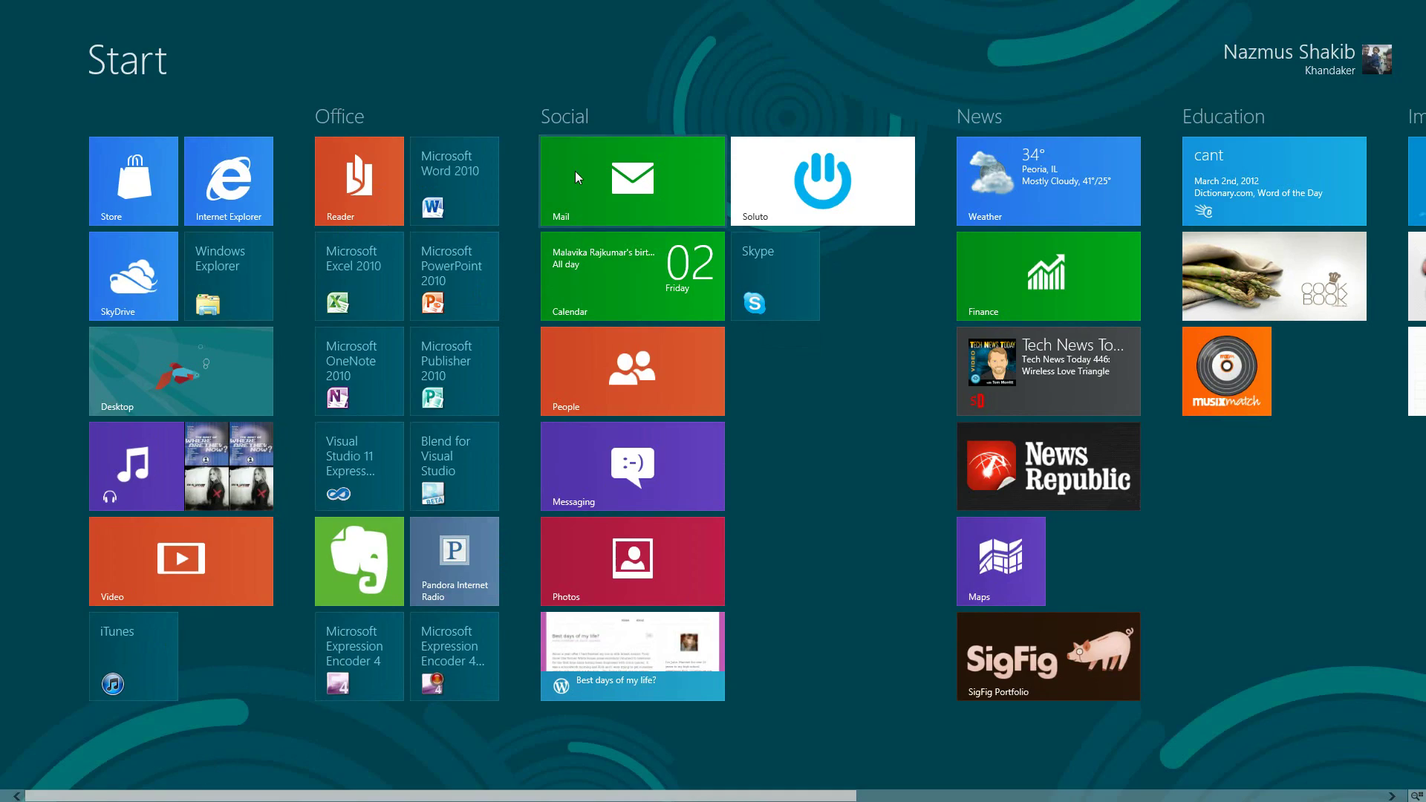
# - View the Hotmail inbox with the Windows News message, then return to Start
pyautogui.click(575, 176)
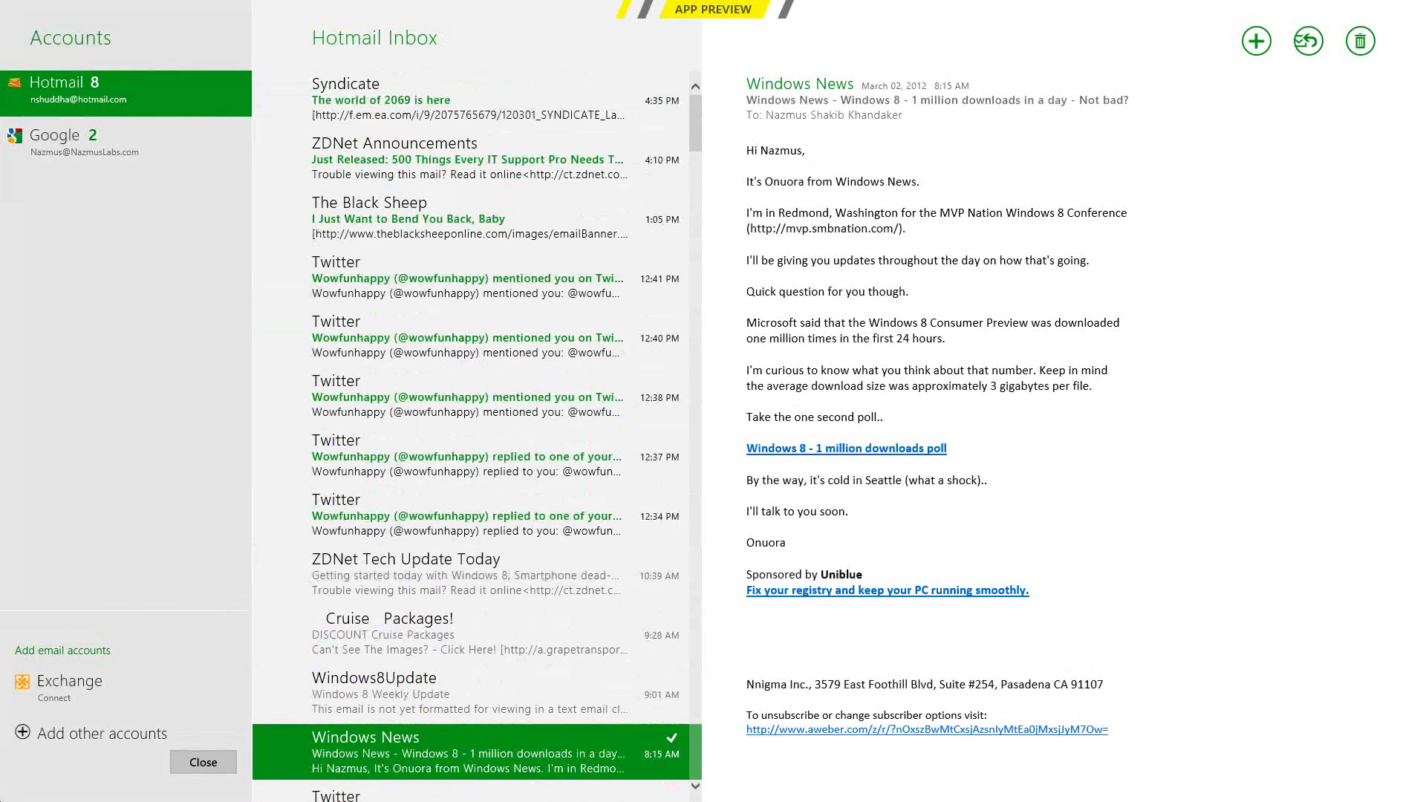
pyautogui.moveTo(4, 797)
pyautogui.click(5, 780)
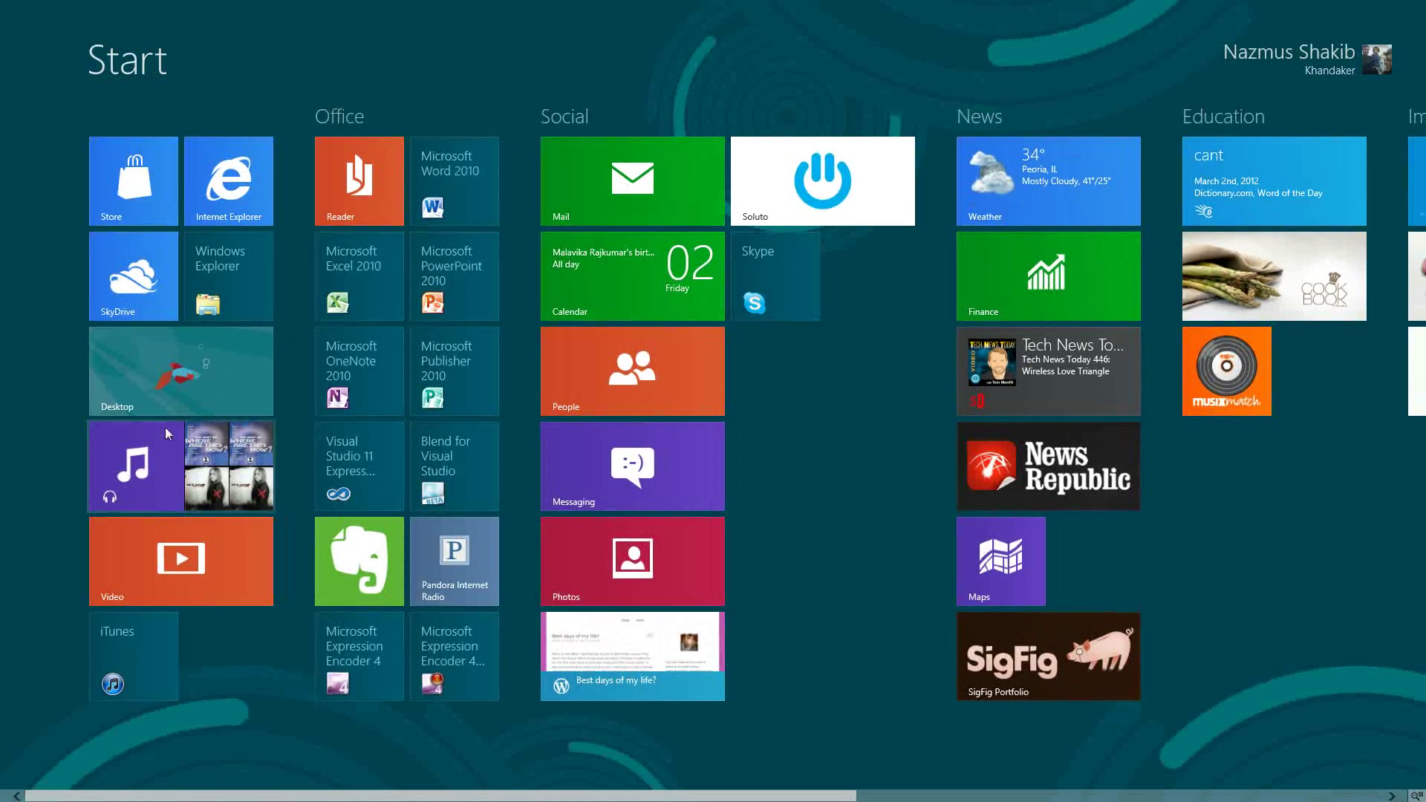
# - Switch from the Start screen to the classic desktop via the Desktop tile
pyautogui.click(187, 390)
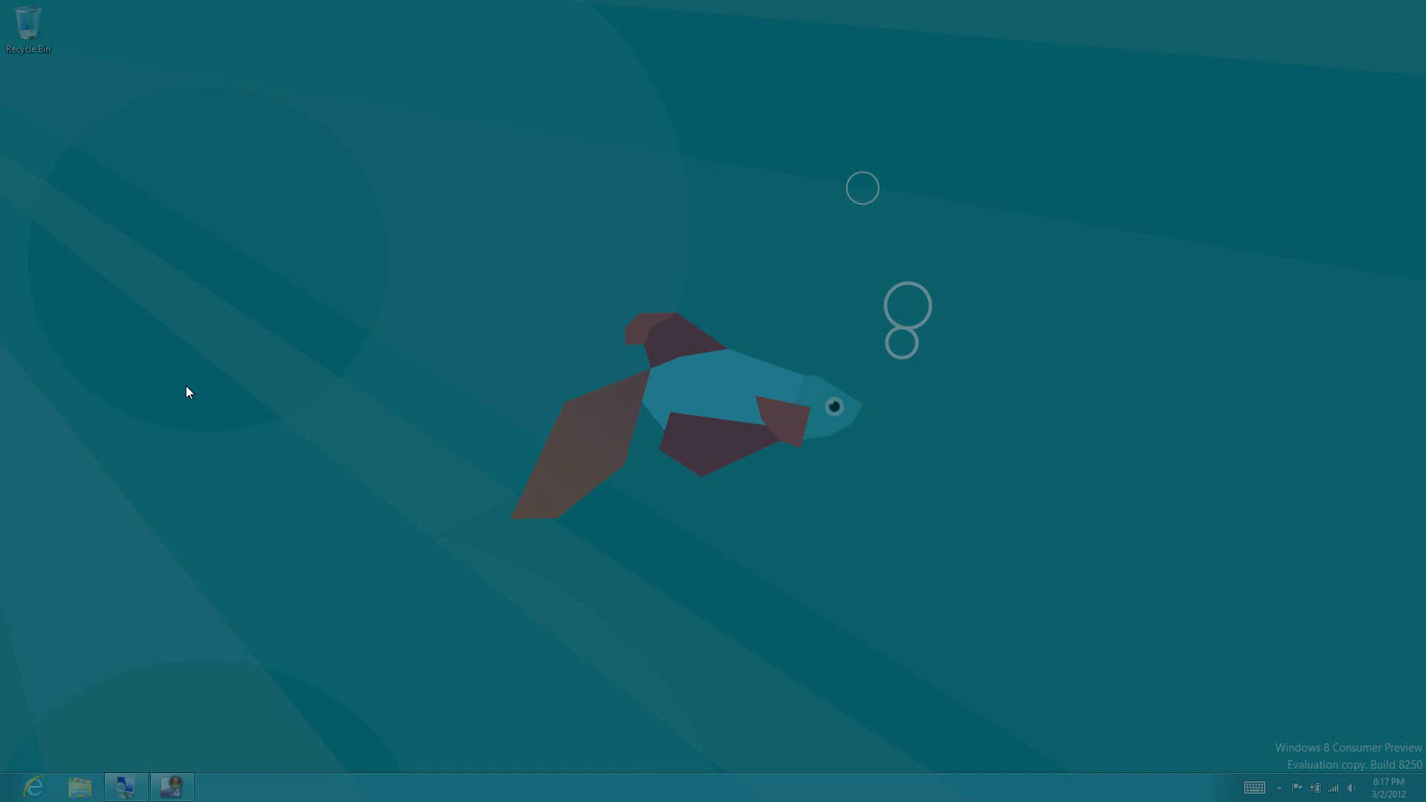